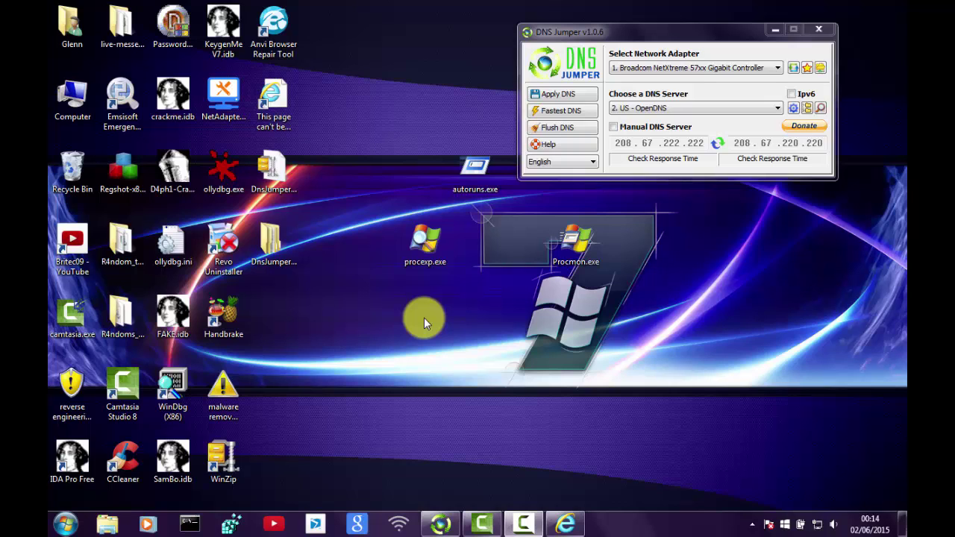
# Step: Centre the DNS Jumper window and review its Sordum.org page down to the download link in Internet Explorer, closing the page when done
pyautogui.moveTo(648, 32); pyautogui.dragTo(485, 138)
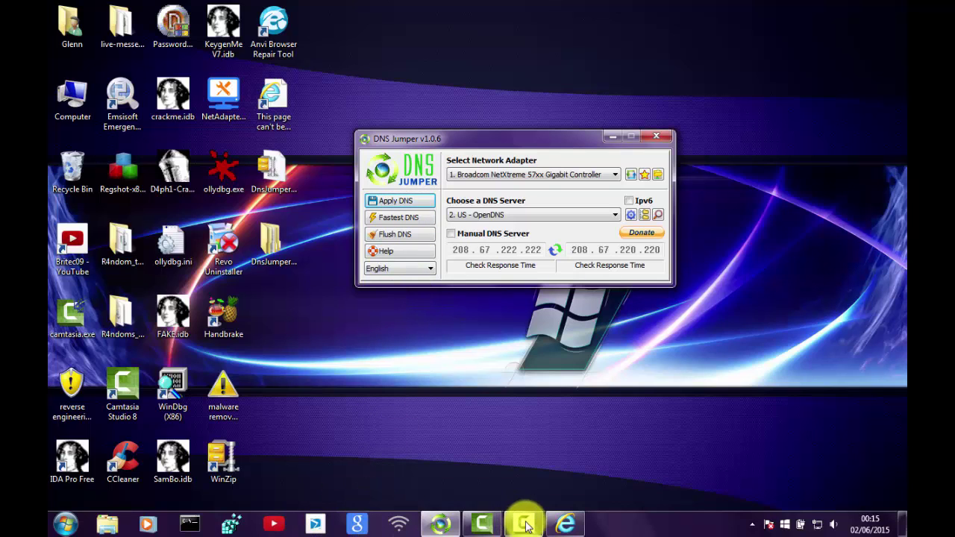
pyautogui.click(560, 522)
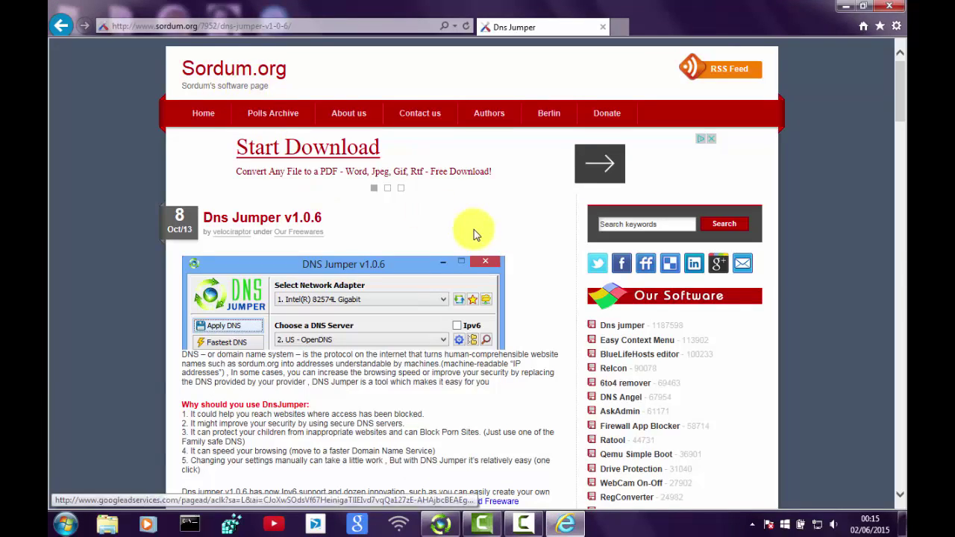
pyautogui.scroll(-10, 473, 235)
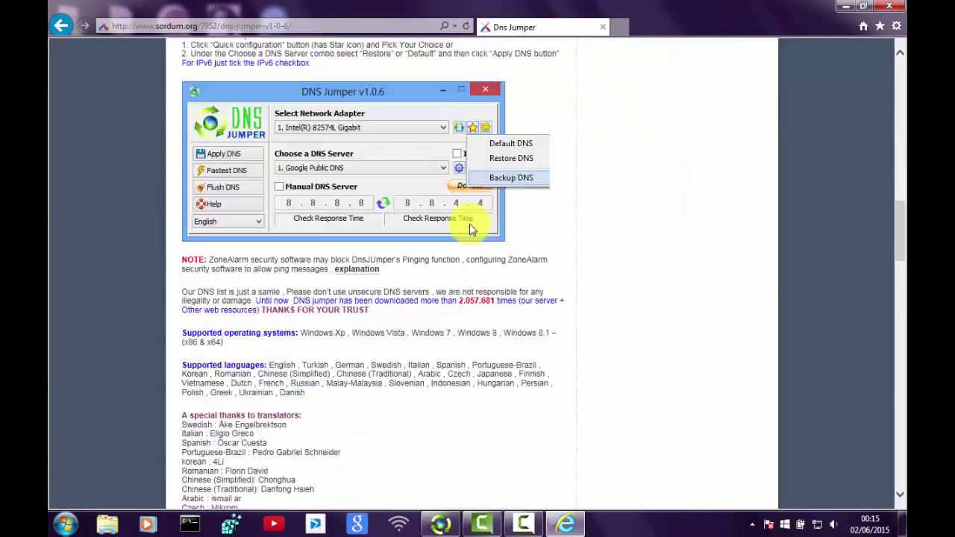
pyautogui.scroll(-7, 470, 229)
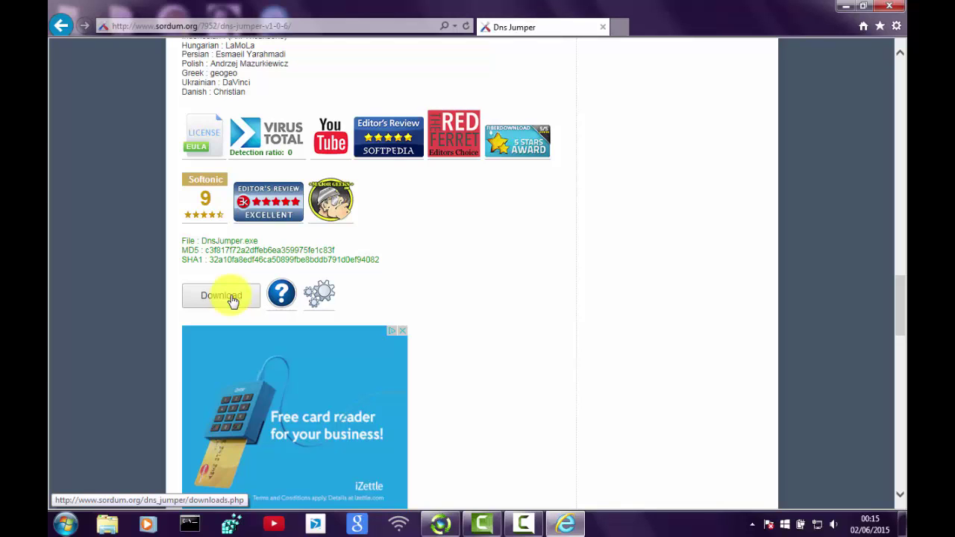
pyautogui.scroll(10, 412, 273)
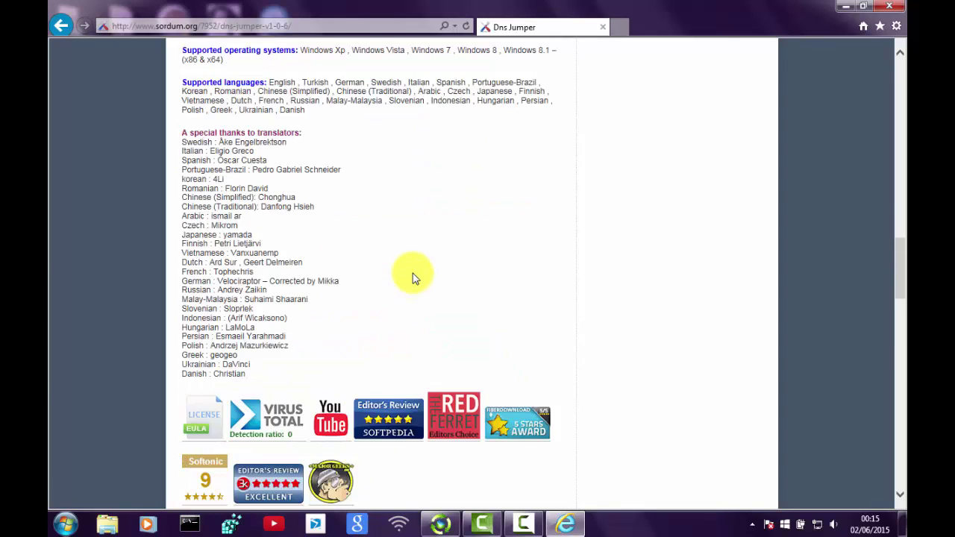
pyautogui.scroll(10, 417, 275)
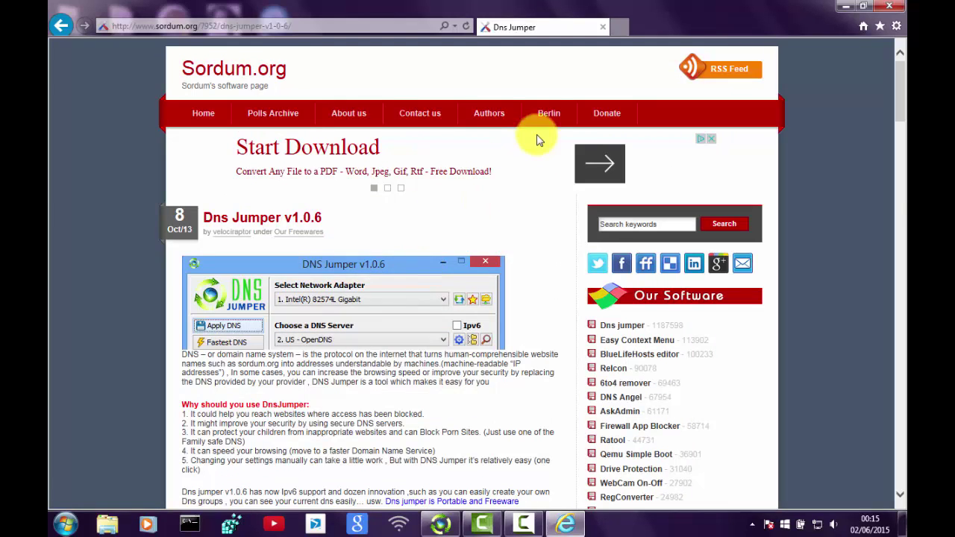
pyautogui.click(603, 27)
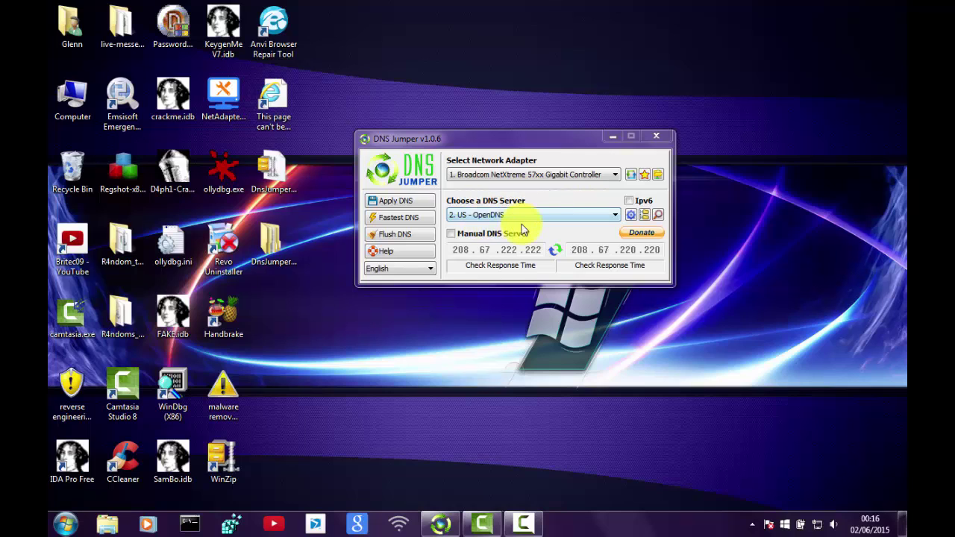
# Step: Look through the list of available DNS servers and the selected server's addresses, keeping US - OpenDNS selected
pyautogui.click(615, 218)
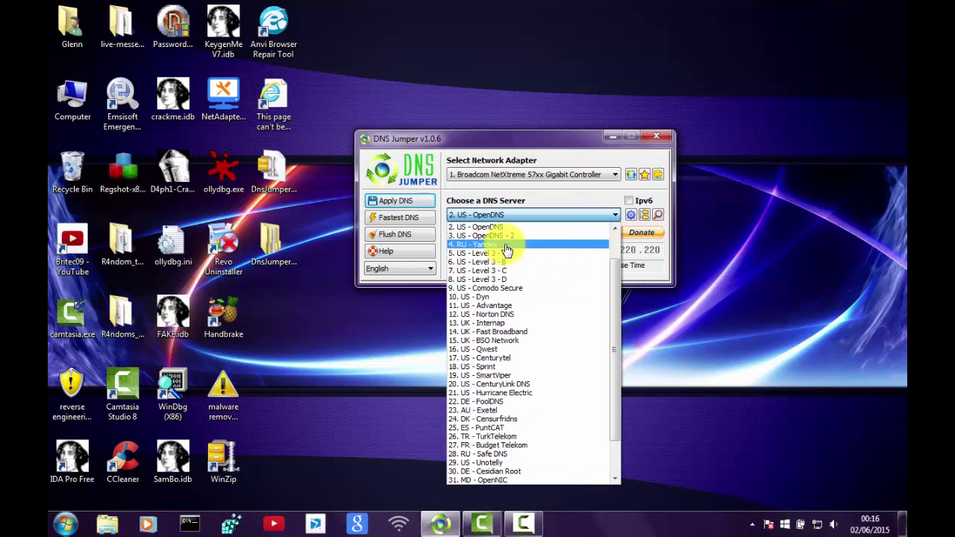
pyautogui.scroll(2, 512, 254)
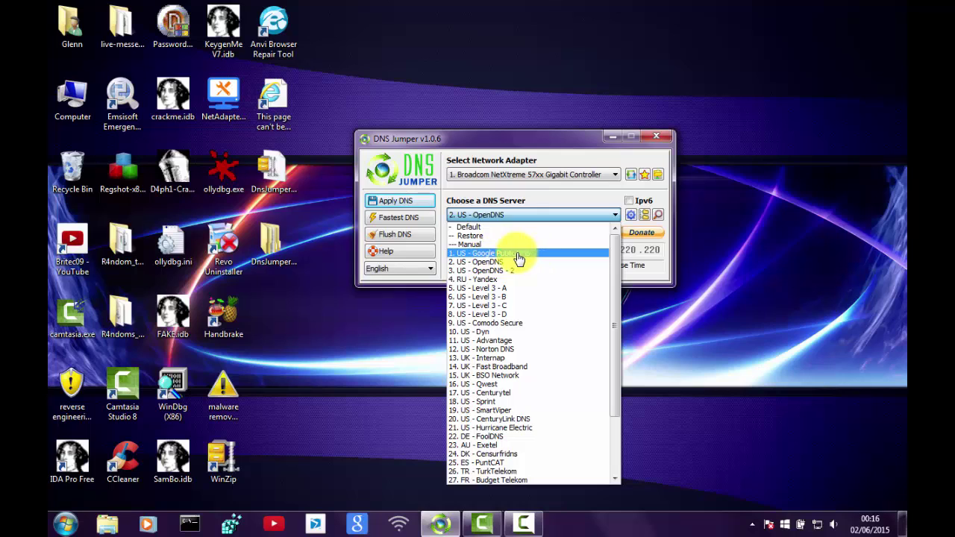
pyautogui.click(384, 351)
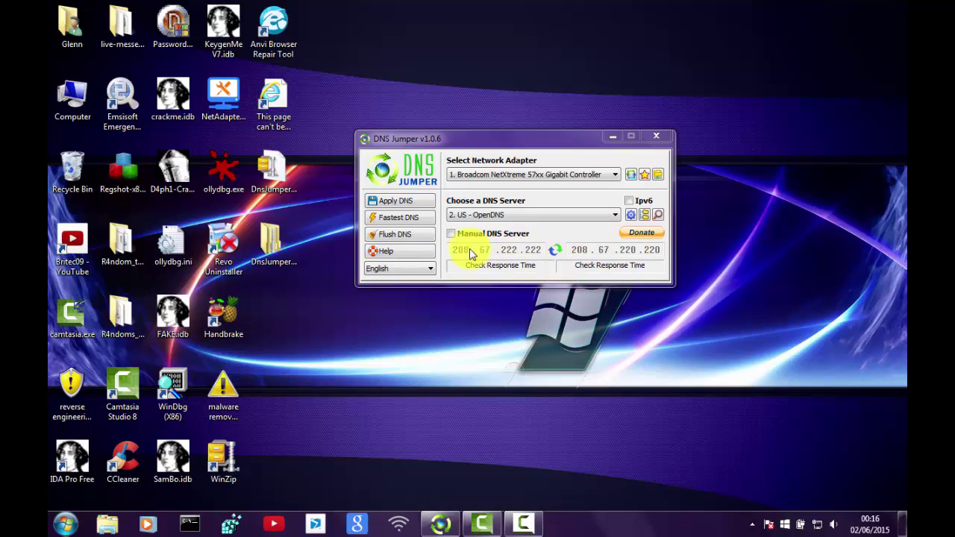
pyautogui.click(493, 217)
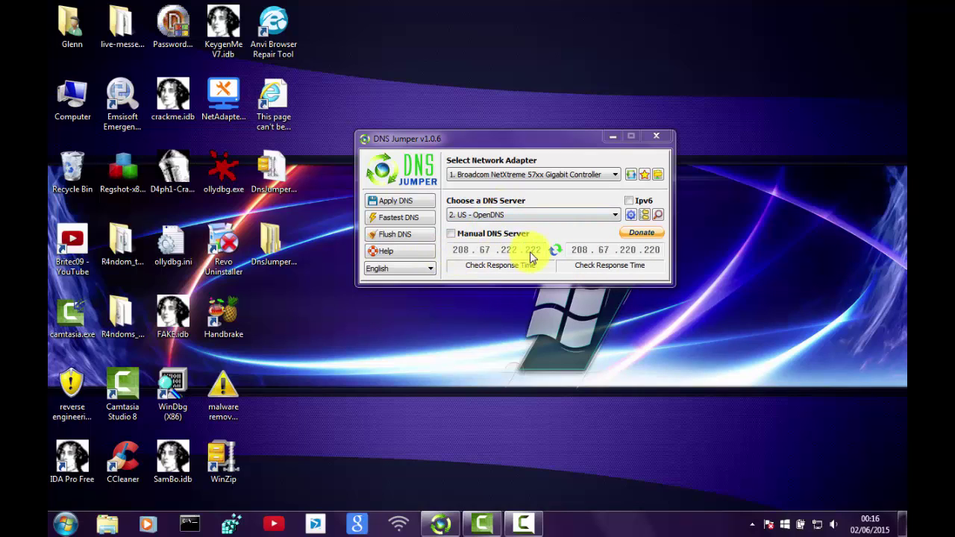
pyautogui.click(463, 256)
# Step: Run the Fastest DNS test on the checked servers and close the results without applying one
pyautogui.click(413, 224)
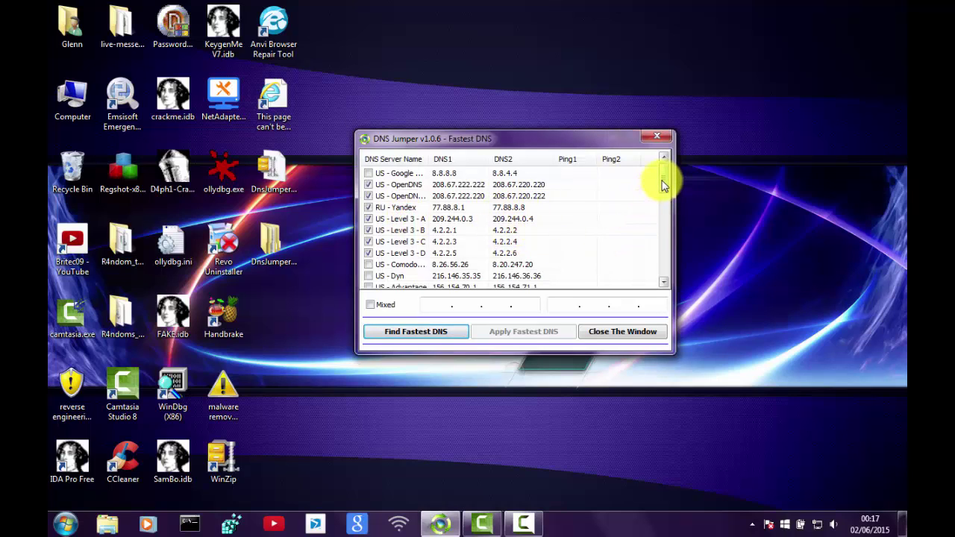
pyautogui.moveTo(663, 181)
pyautogui.mouseDown()
pyautogui.moveTo(664, 257)
pyautogui.moveTo(664, 175)
pyautogui.mouseUp()
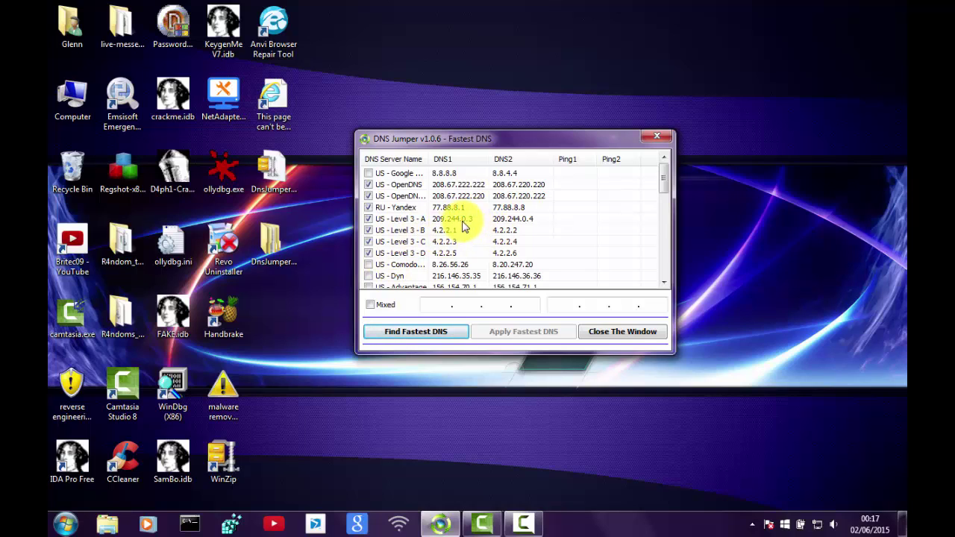
pyautogui.click(411, 332)
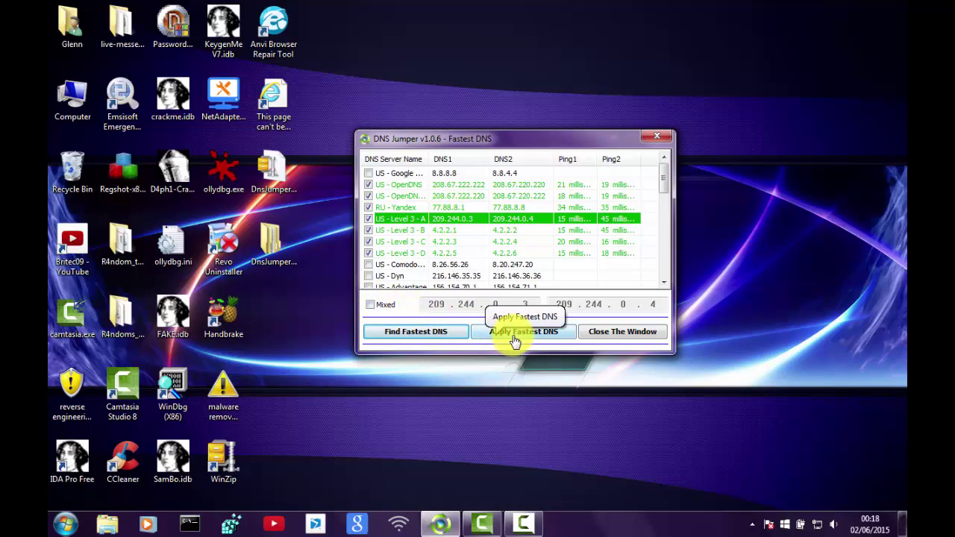
pyautogui.click(603, 333)
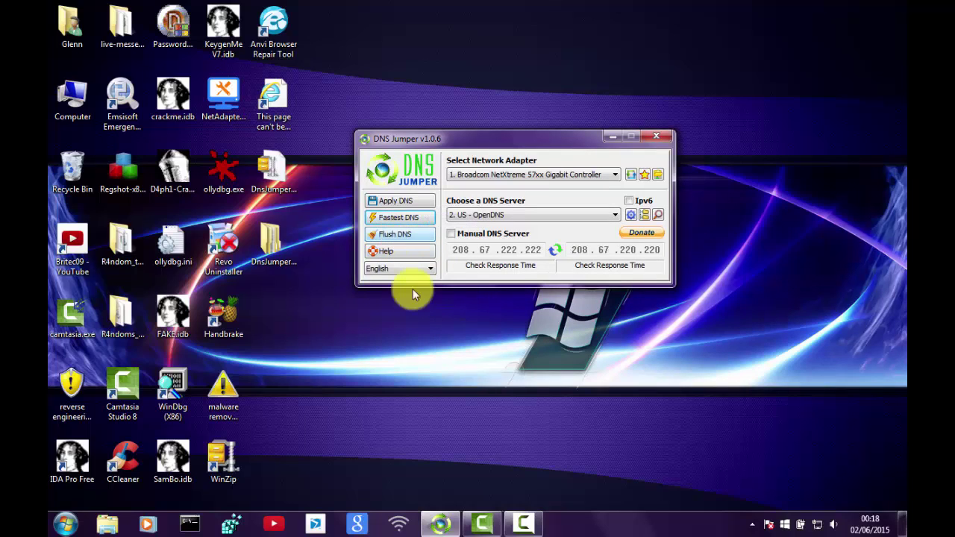
# Step: View the DNS group options and the quick configuration options for default, restore and backup DNS without choosing any
pyautogui.click(646, 219)
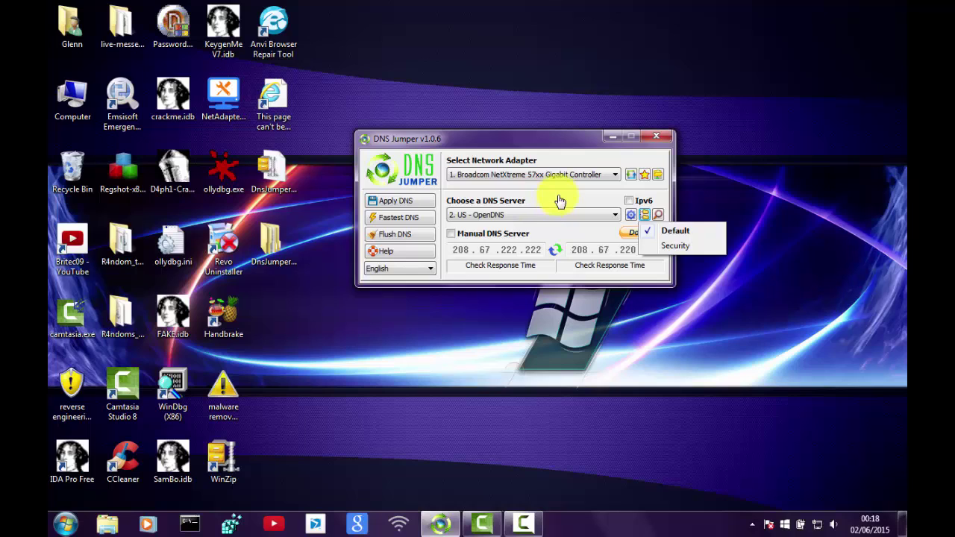
pyautogui.click(645, 177)
pyautogui.click(645, 176)
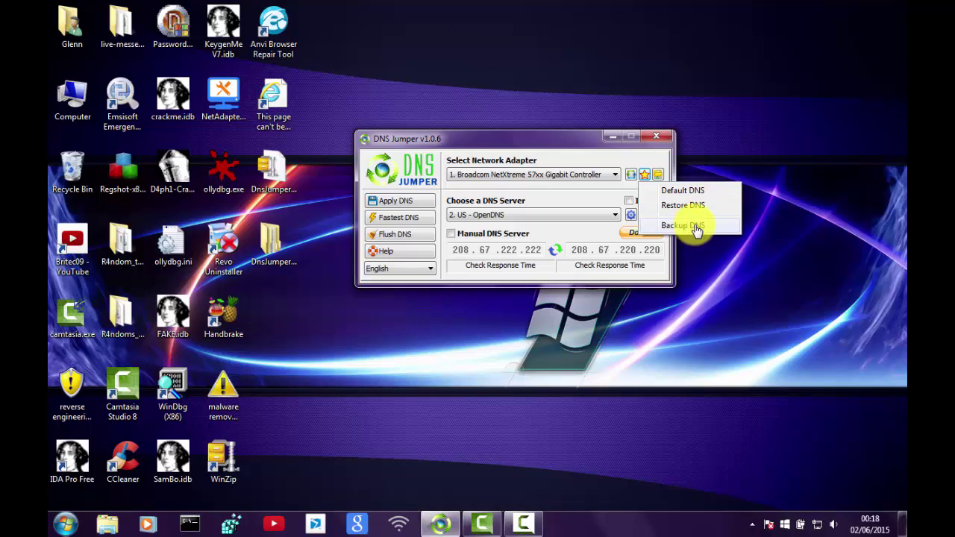
pyautogui.click(715, 275)
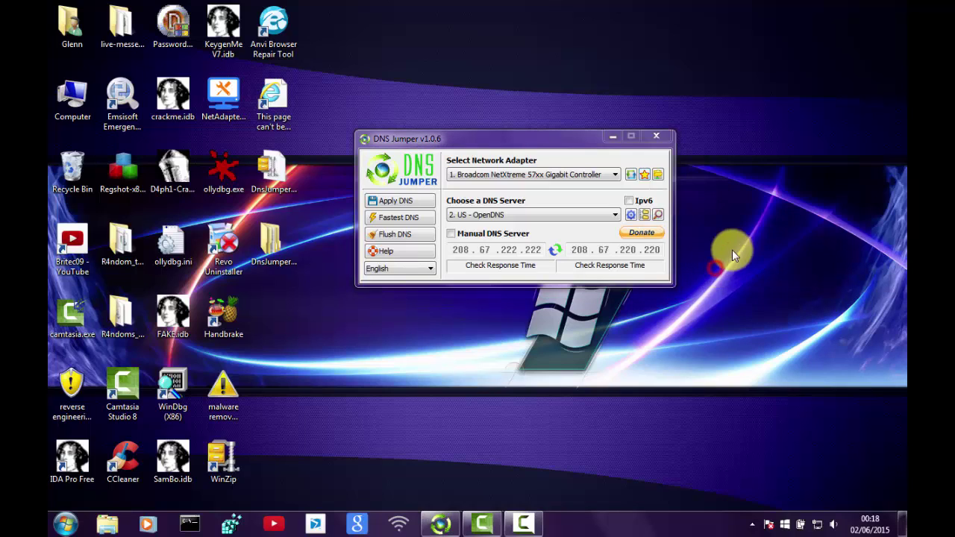
# Step: Open Network Connections from DNS Jumper, check the Local Area Connection's status, and close both windows
pyautogui.click(657, 176)
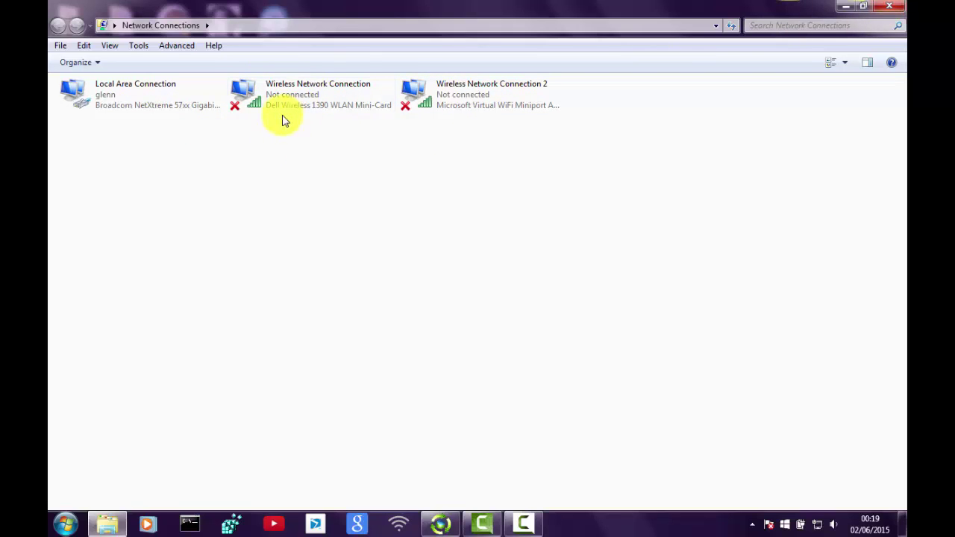
pyautogui.doubleClick(140, 98)
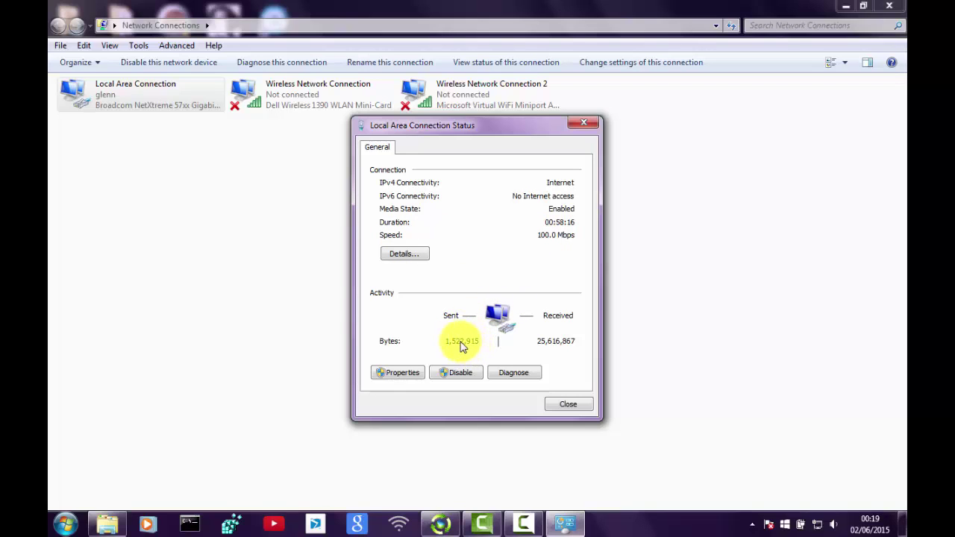
pyautogui.click(584, 123)
pyautogui.click(888, 6)
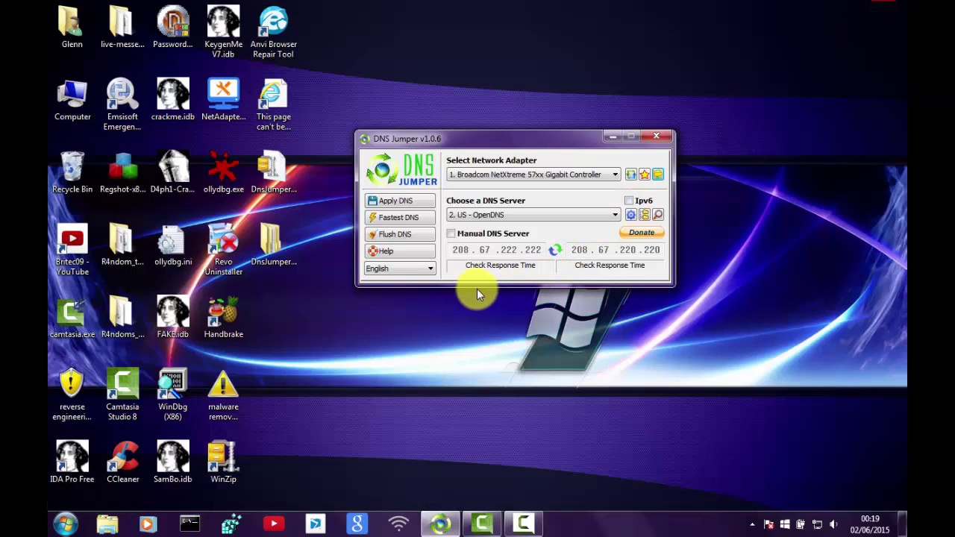
# Step: View the program's help options and its About information, and close the About window
pyautogui.click(418, 253)
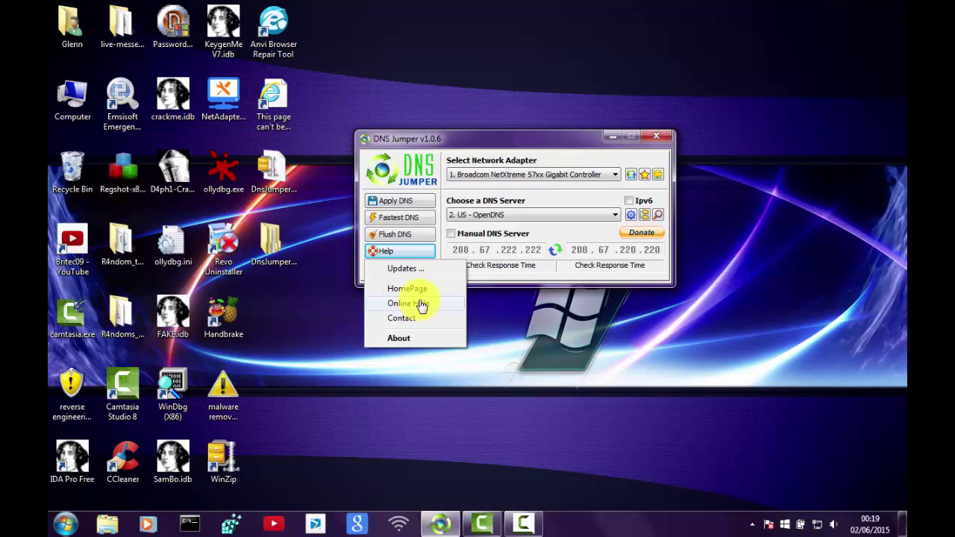
pyautogui.click(400, 340)
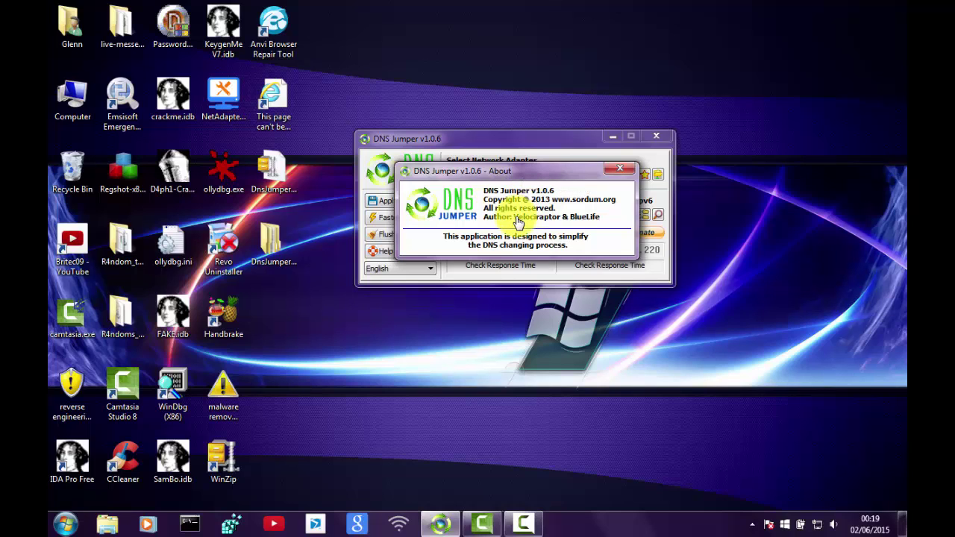
pyautogui.click(611, 174)
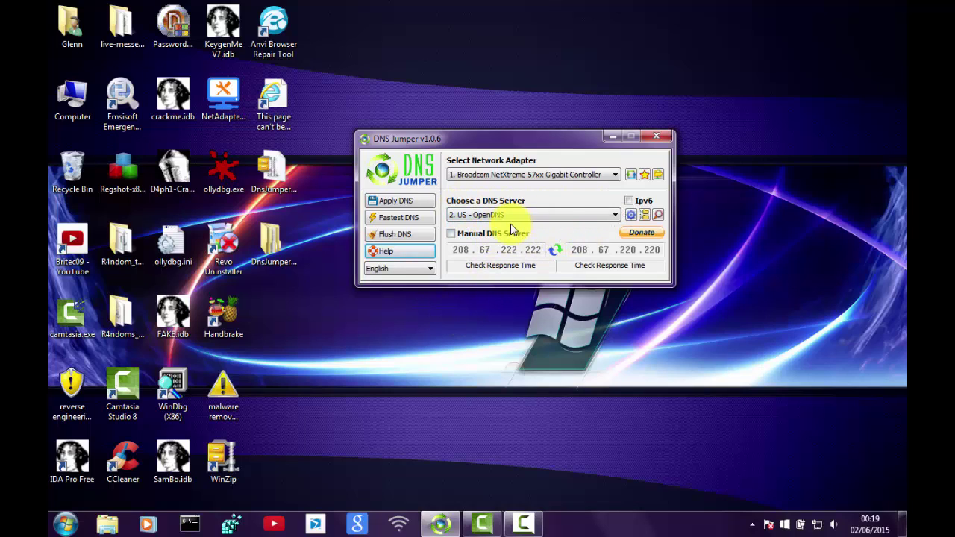
# Step: Try enabling manual DNS server entry to edit the first address, and disable it again
pyautogui.click(452, 234)
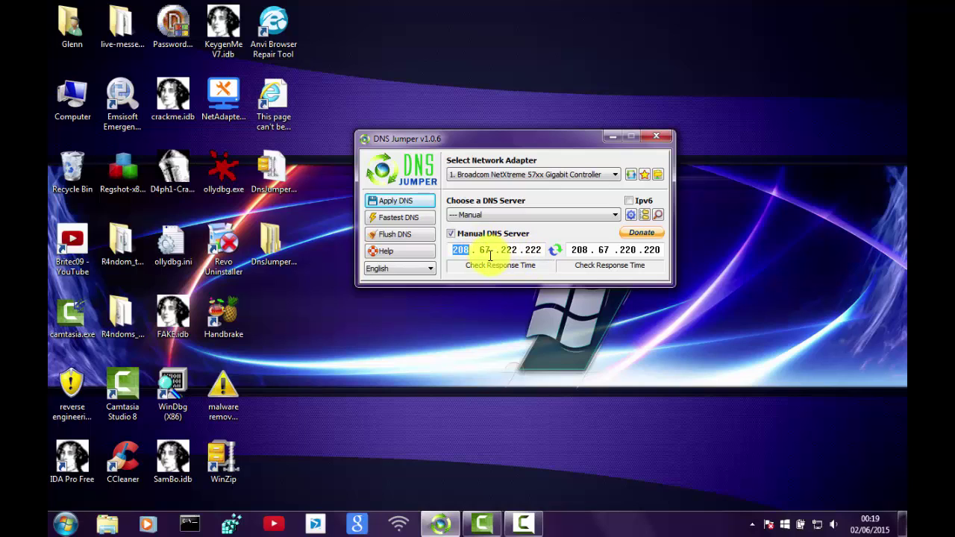
pyautogui.press('BackSpace')
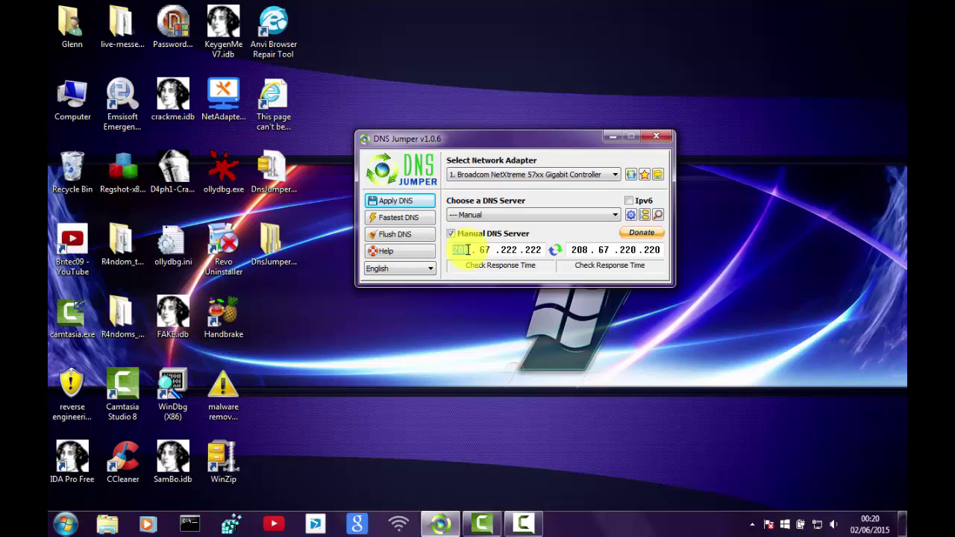
pyautogui.click(453, 235)
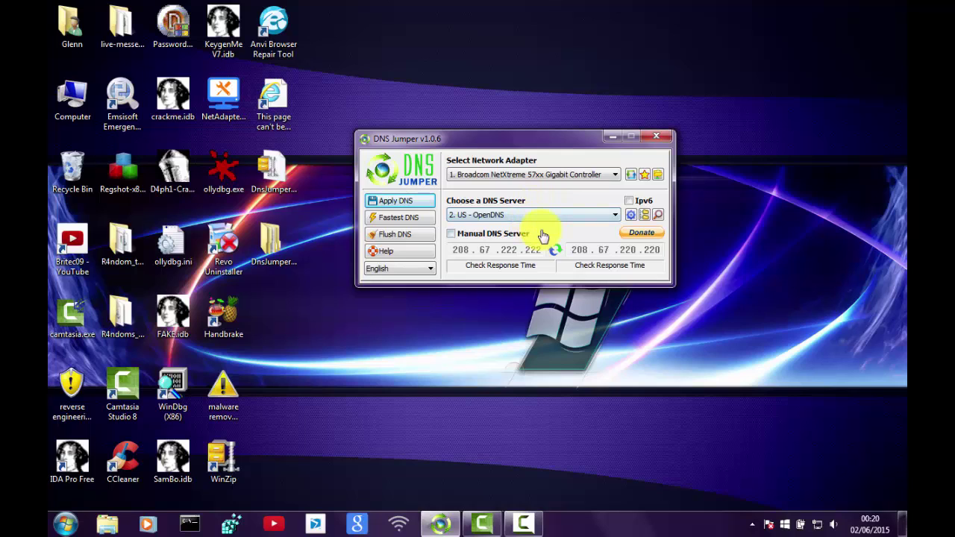
# Step: Flush the DNS cache and close DNS Jumper
pyautogui.click(396, 232)
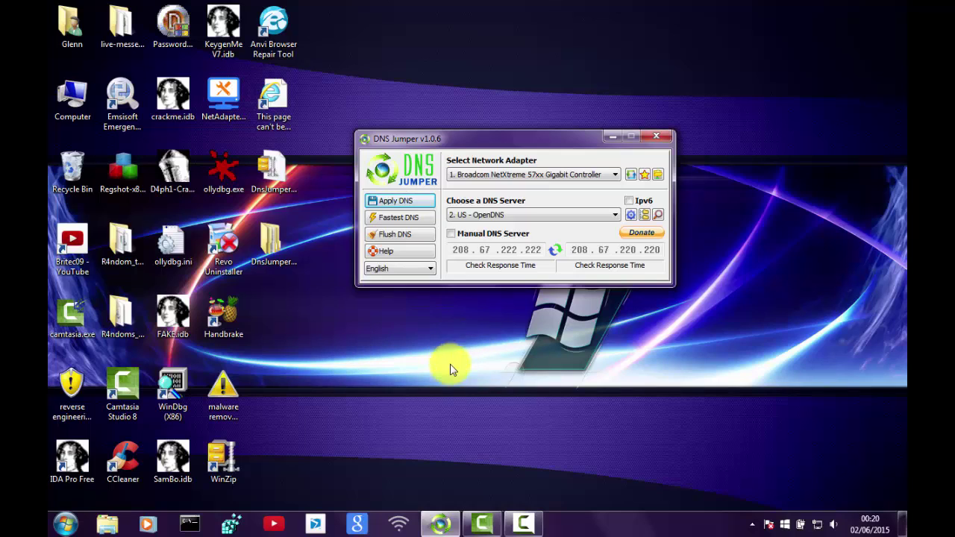
pyautogui.click(659, 138)
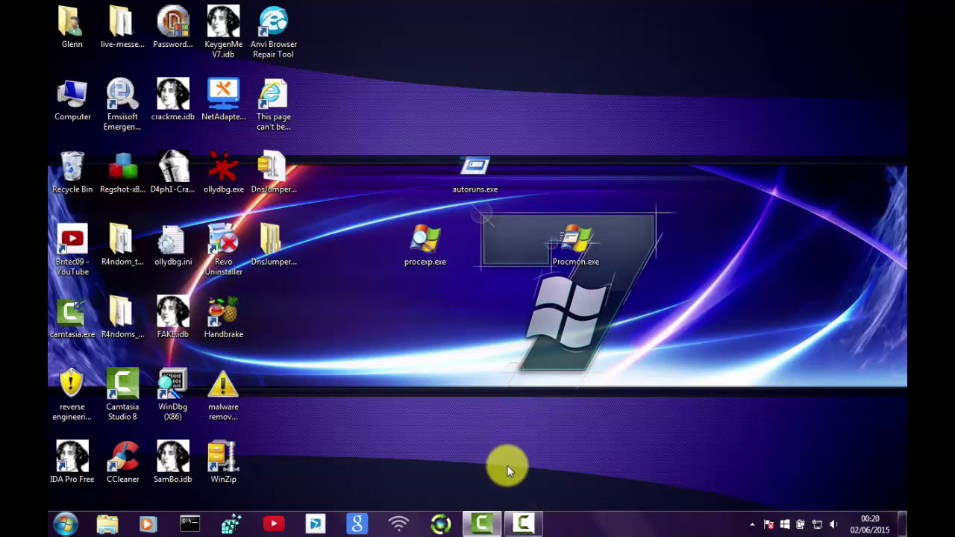
pyautogui.click(530, 517)
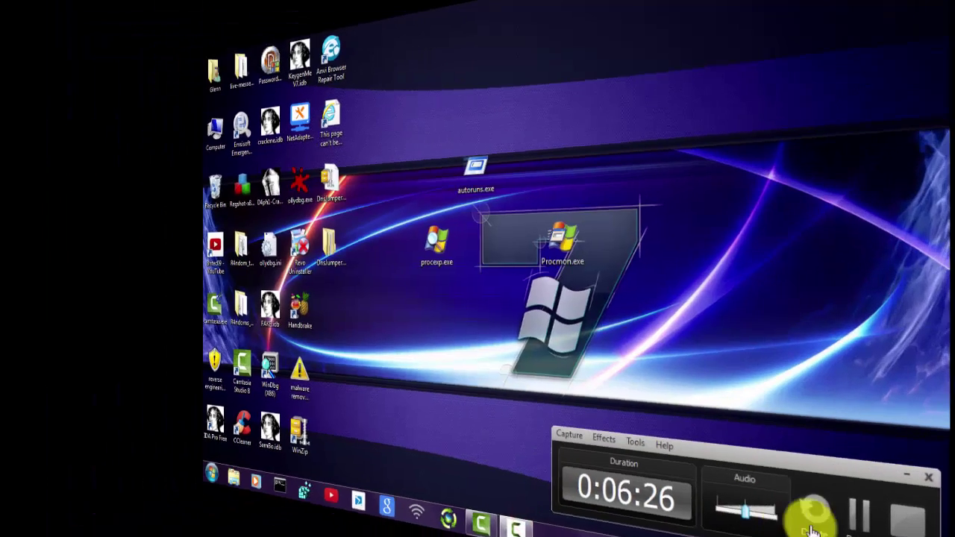